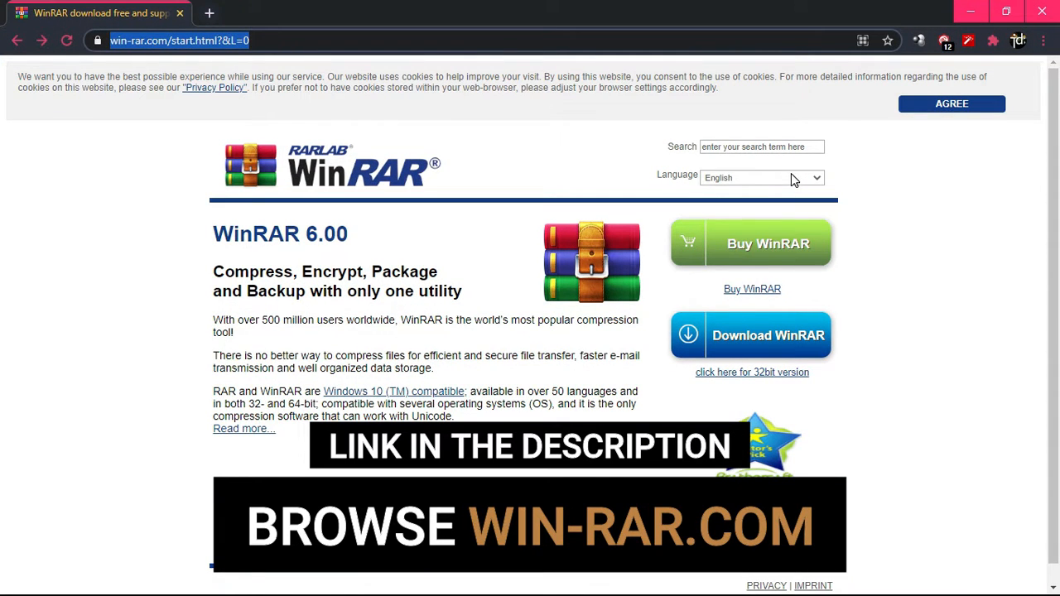
Go through the site's DOWNLOAD page to the WinRAR 6.00 English 64 bit pre-download page
click(950, 197)
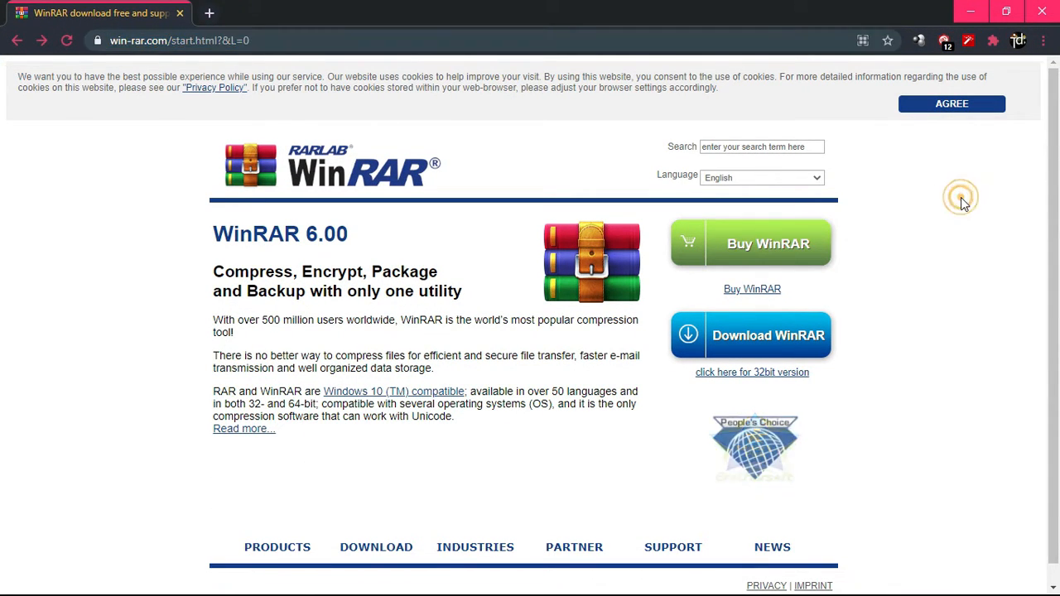
scroll(414, 534, down, 1)
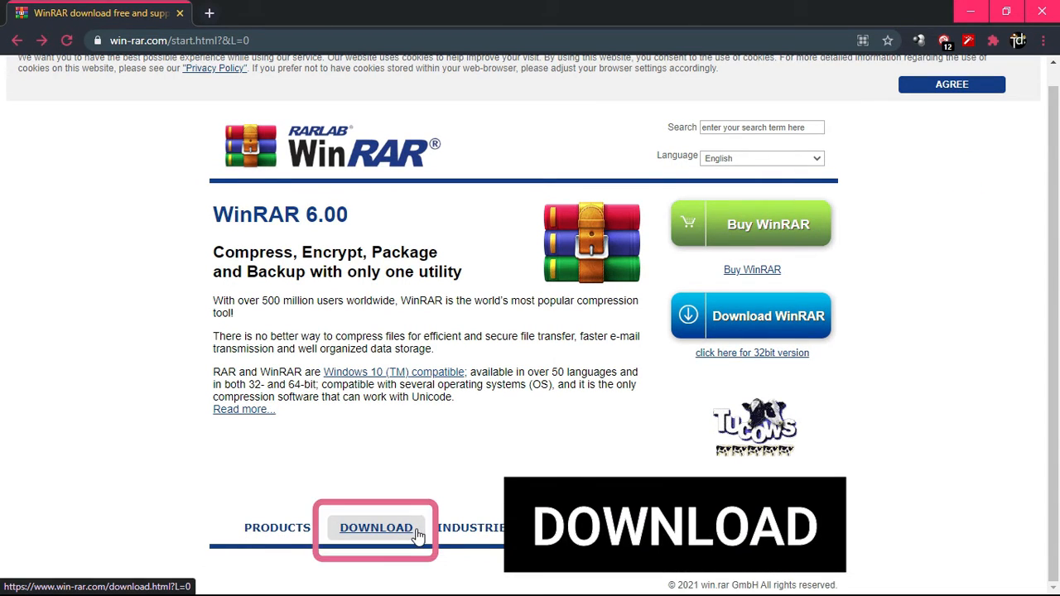
click(418, 535)
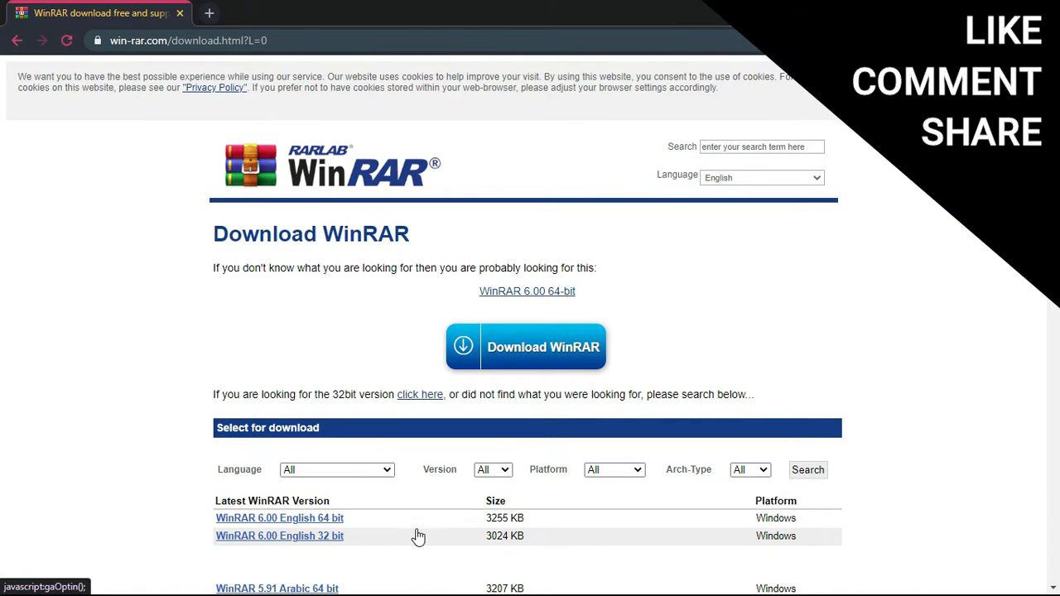
scroll(487, 435, down, 4)
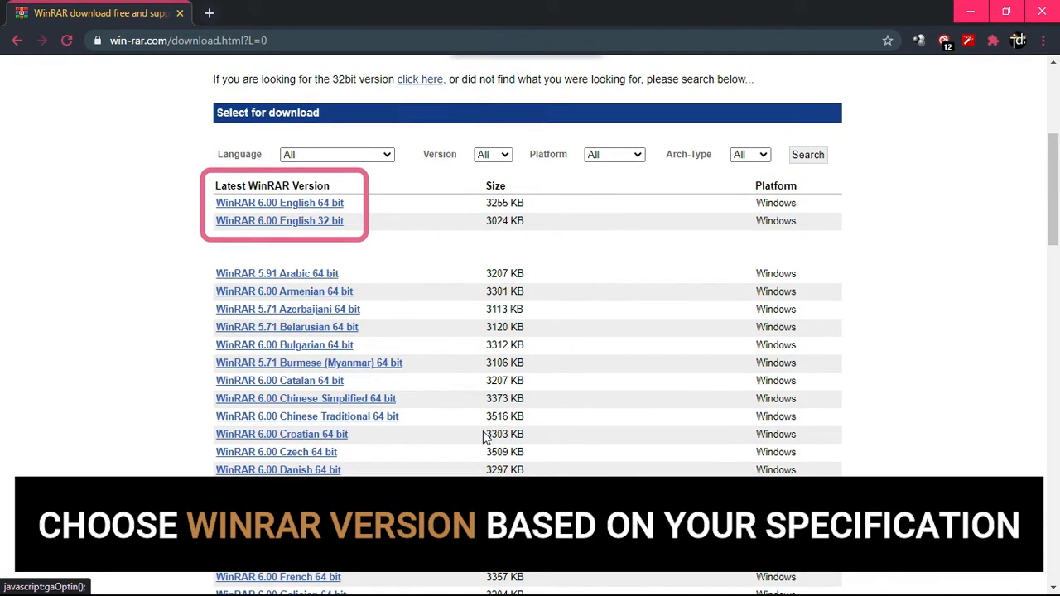
click(330, 205)
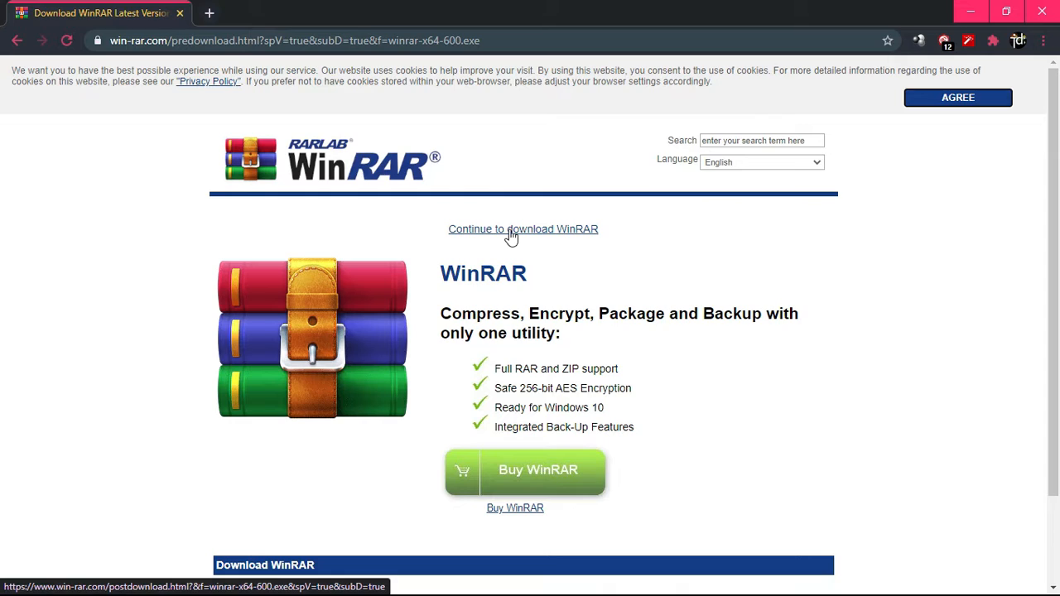
Download the winrar-x64-600.exe installer with the blue Download WinRAR button
scroll(511, 236, down, 2)
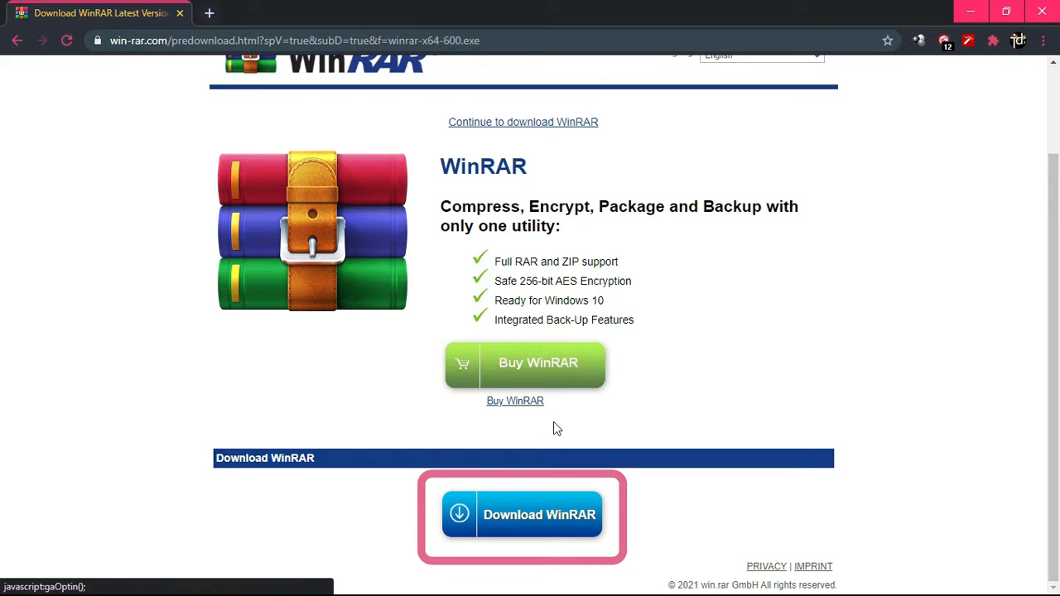
click(540, 505)
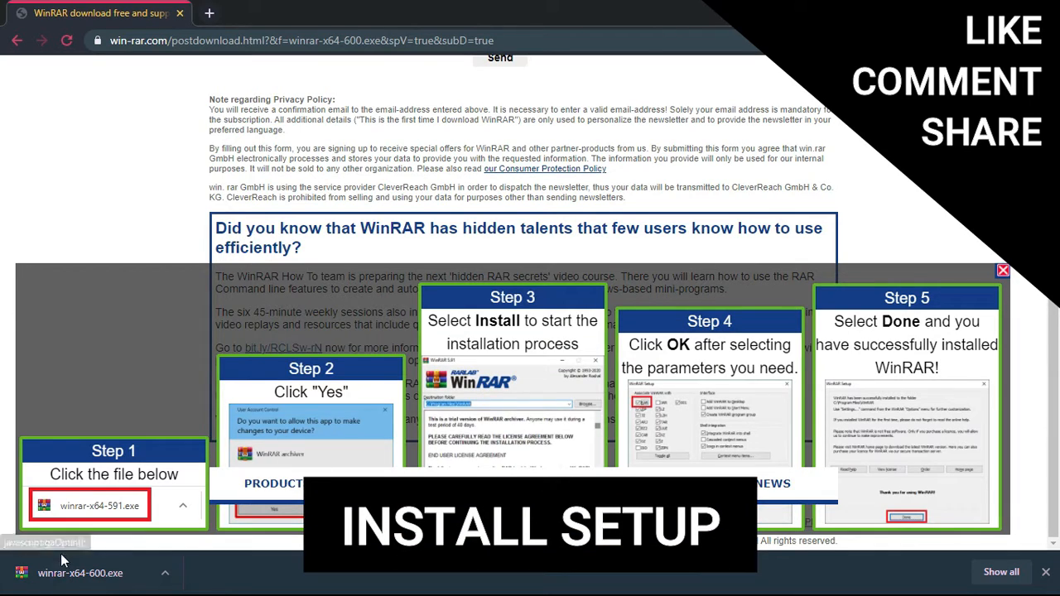
Run winrar-x64-600.exe and install to C:\Program Files\WinRAR, keeping default file associations
click(81, 576)
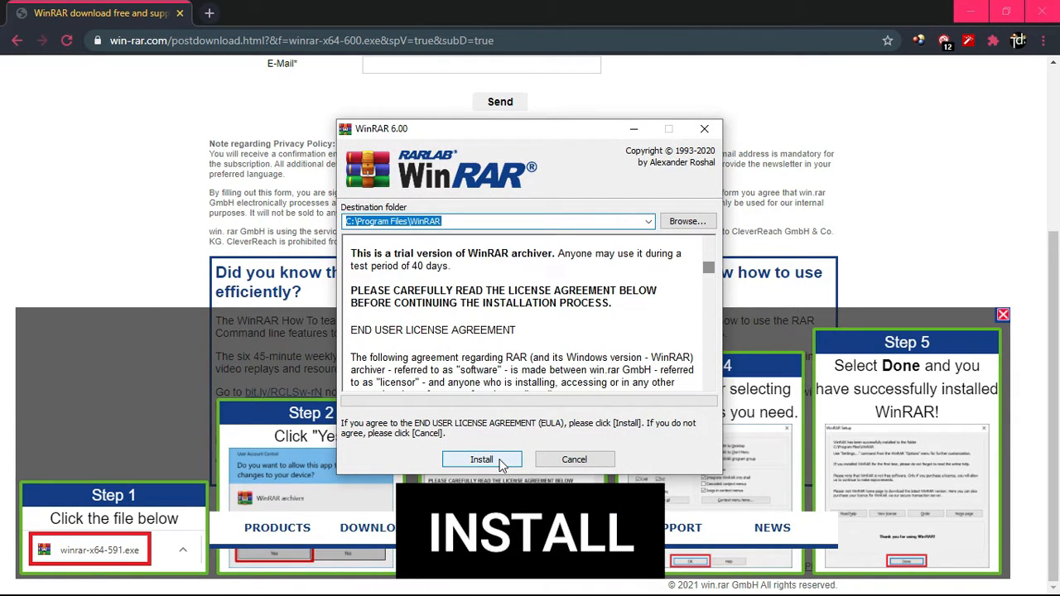
click(971, 12)
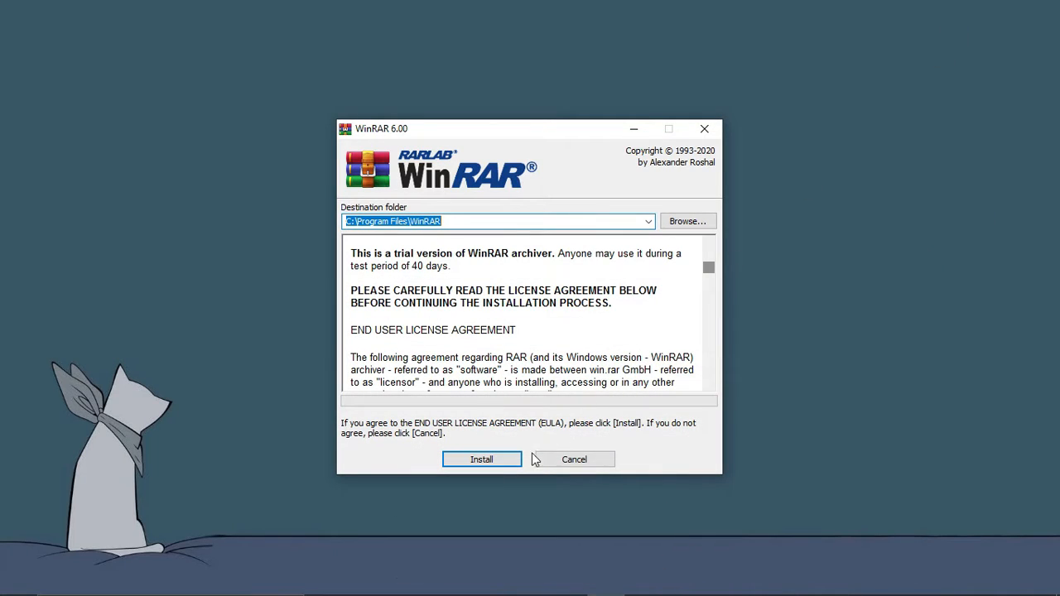
click(502, 461)
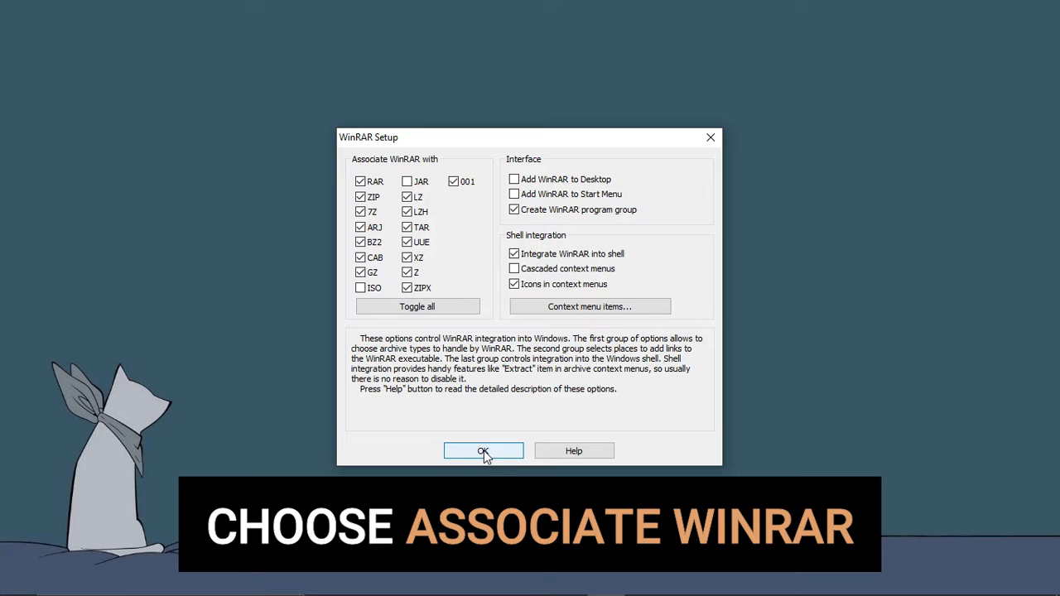
click(485, 452)
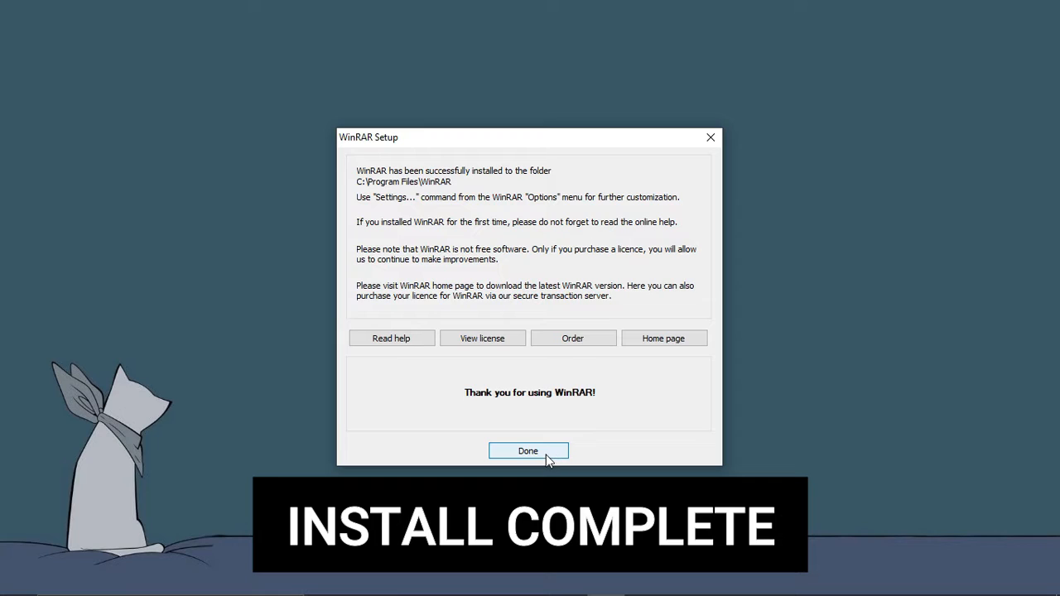
click(528, 451)
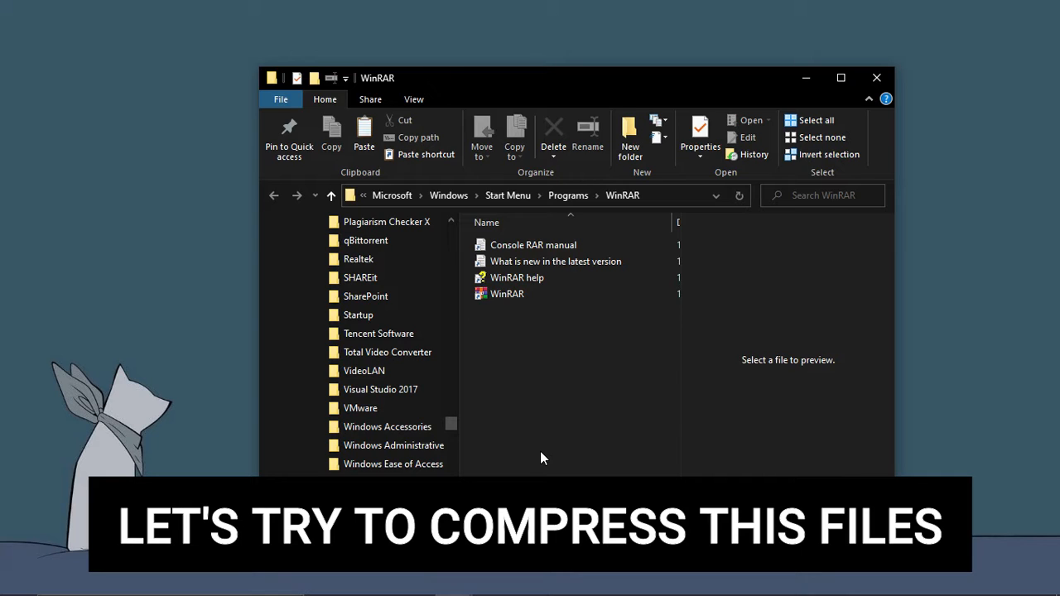
Add the Console RAR manual, What is new and WinRAR help shortcuts to WinRAR.rar
click(840, 77)
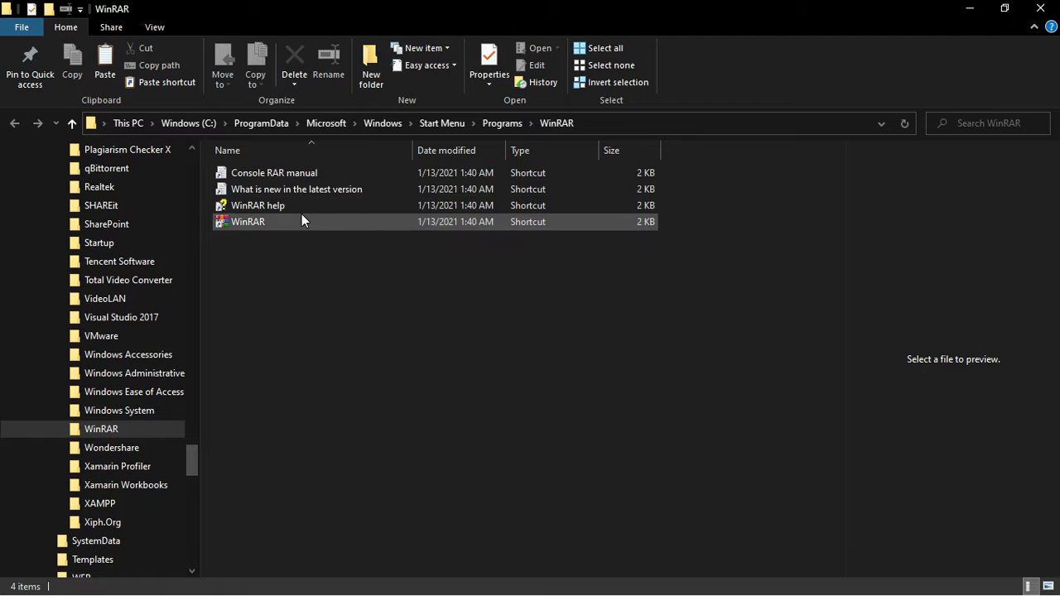
click(361, 166)
key(shift+Down)
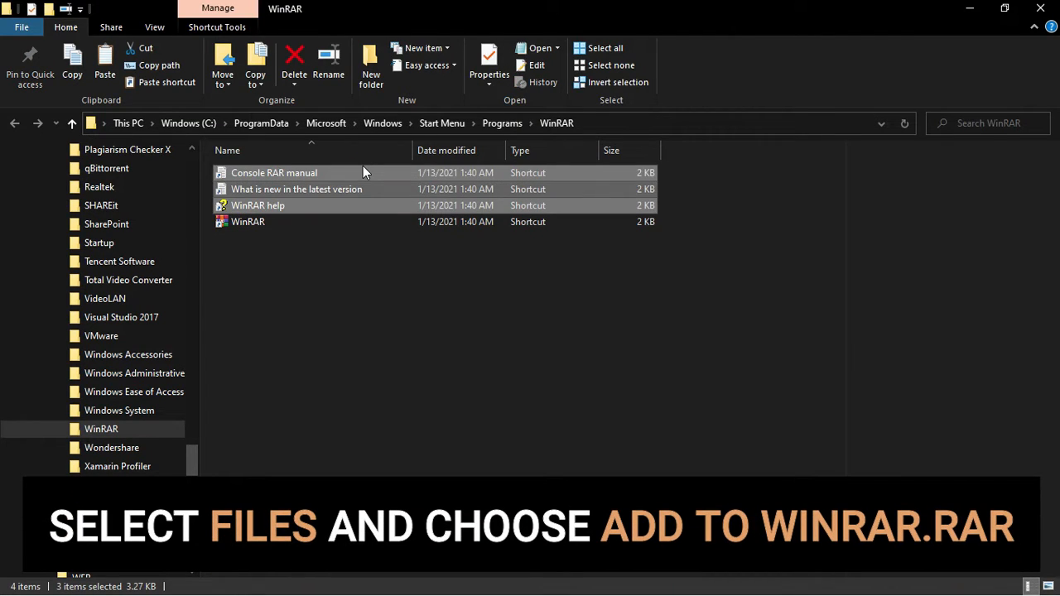
right_click(369, 202)
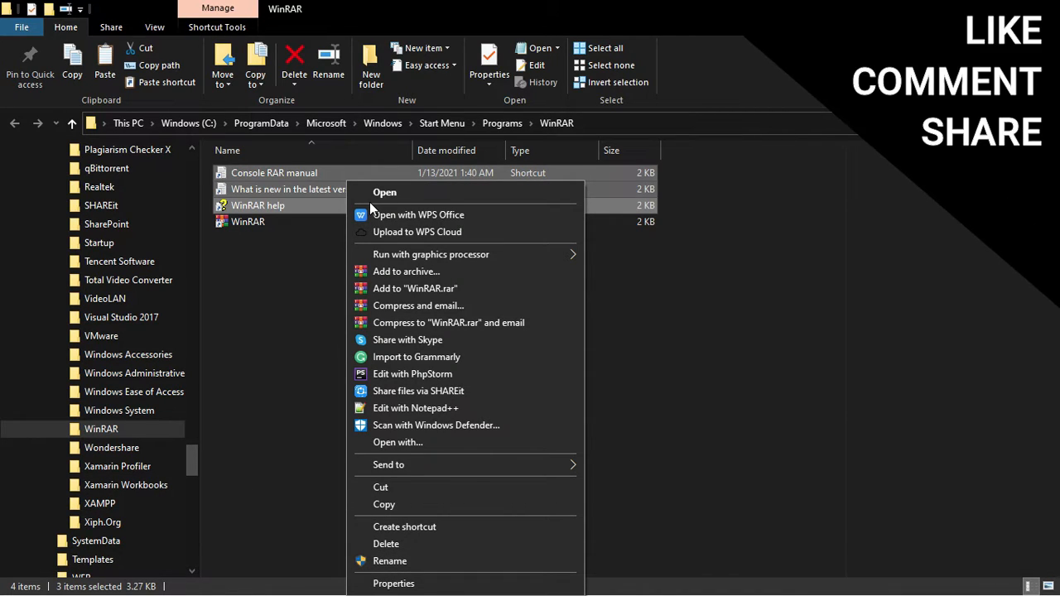
click(460, 290)
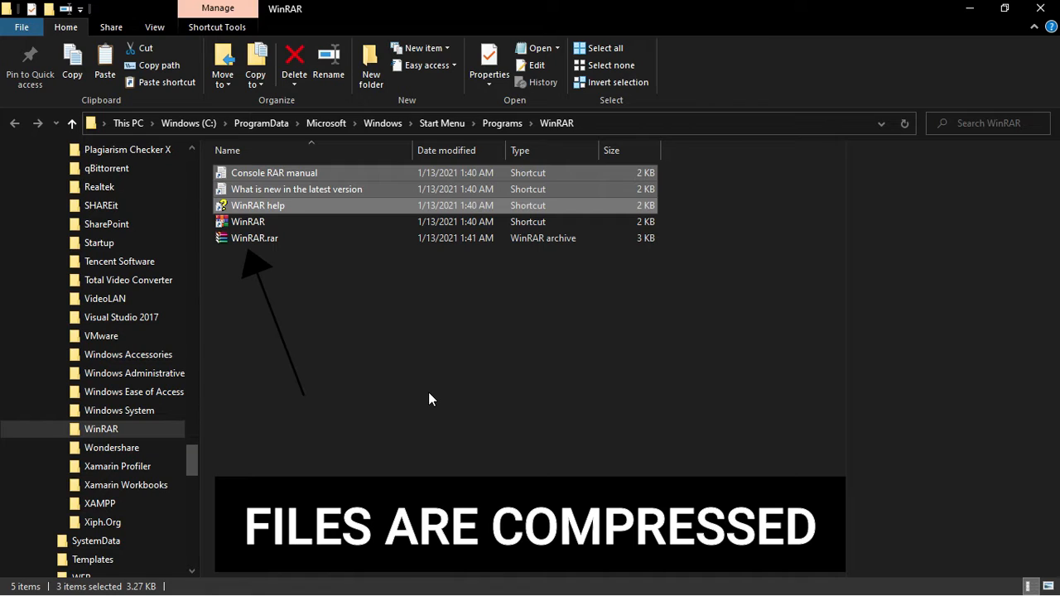
click(375, 239)
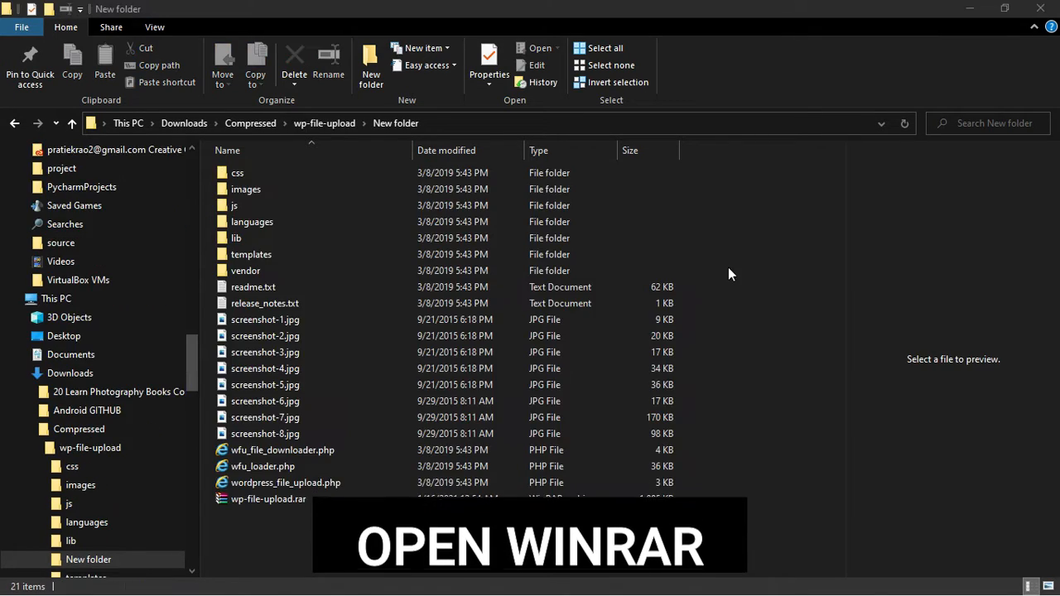
Launch WinRAR by searching 'winrar' from the Start menu
key(super)
text(win)
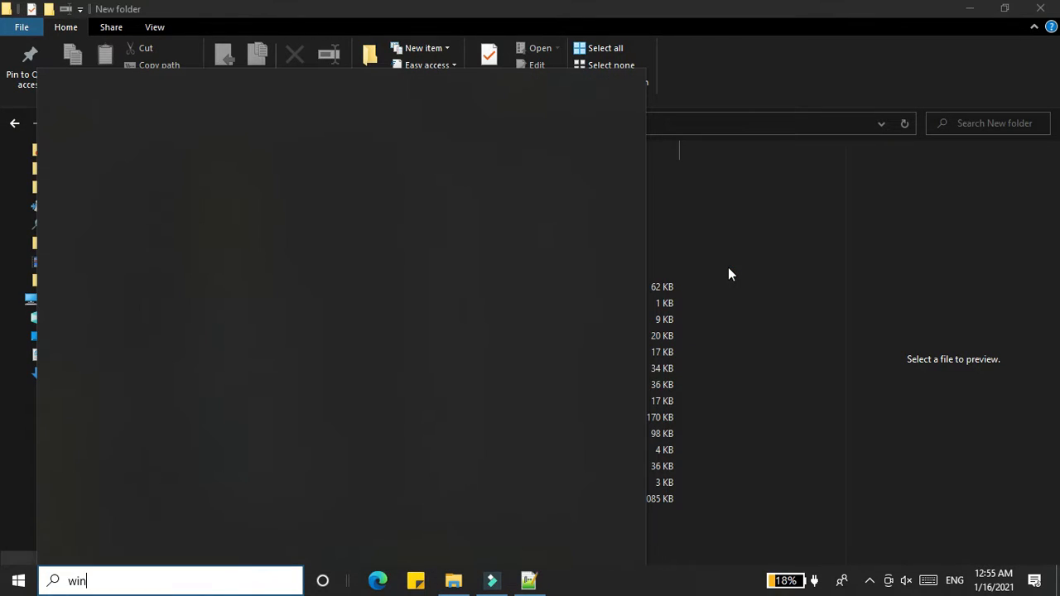
text(rar)
key(Return)
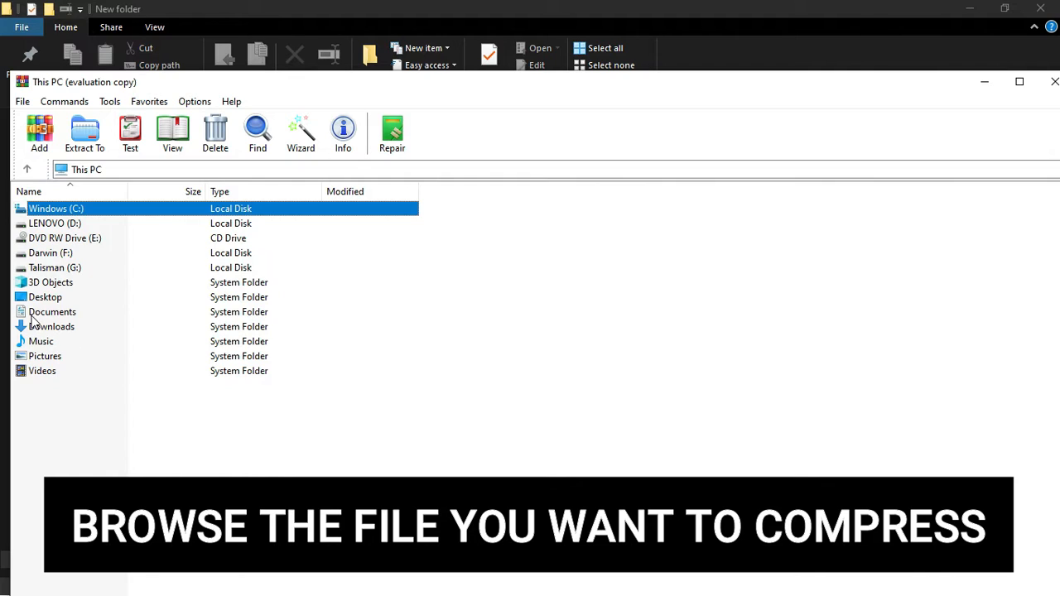
Browse to Documents > Maven Project and add the my-maven-project folder to a new archive
click(35, 314)
double_click(36, 314)
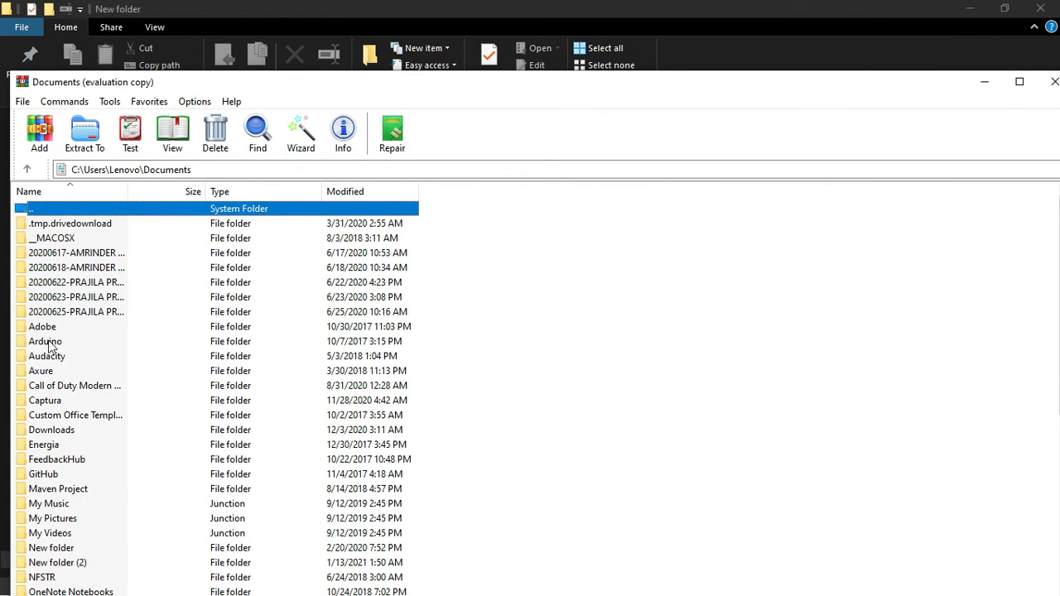
click(66, 489)
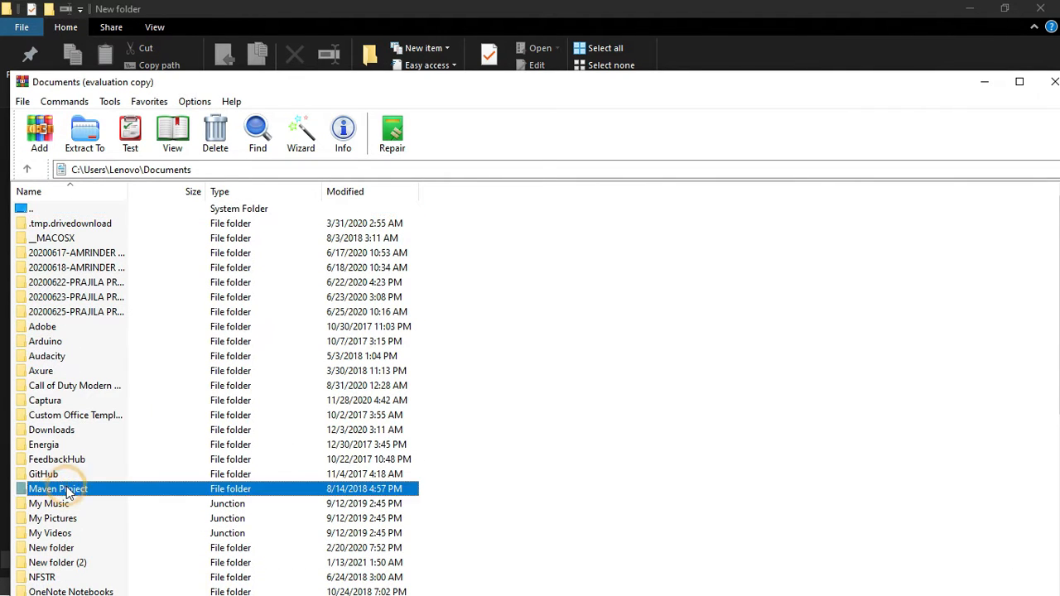
double_click(41, 491)
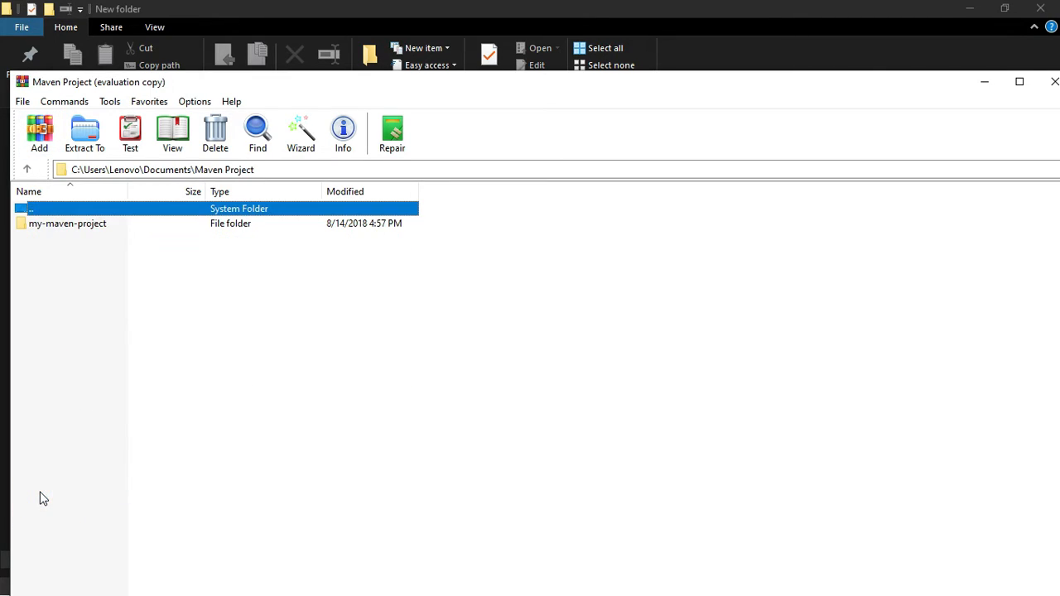
click(93, 230)
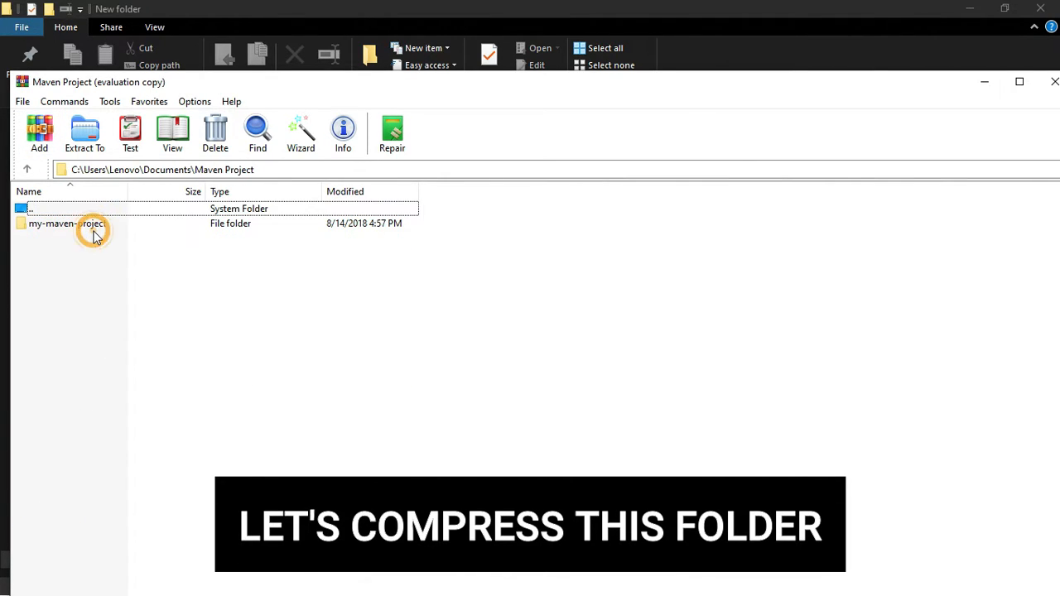
double_click(85, 228)
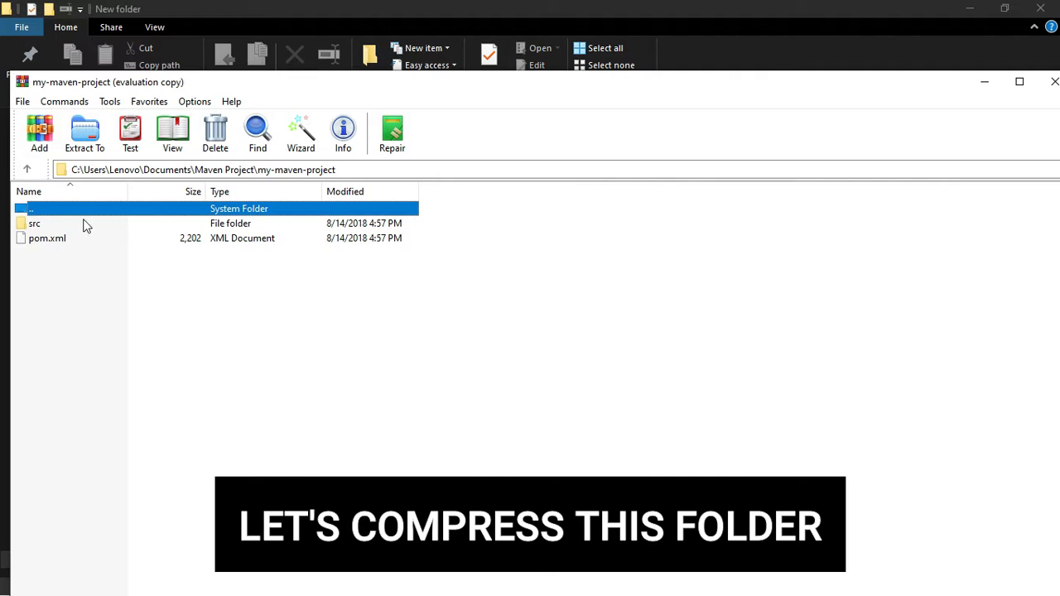
double_click(81, 214)
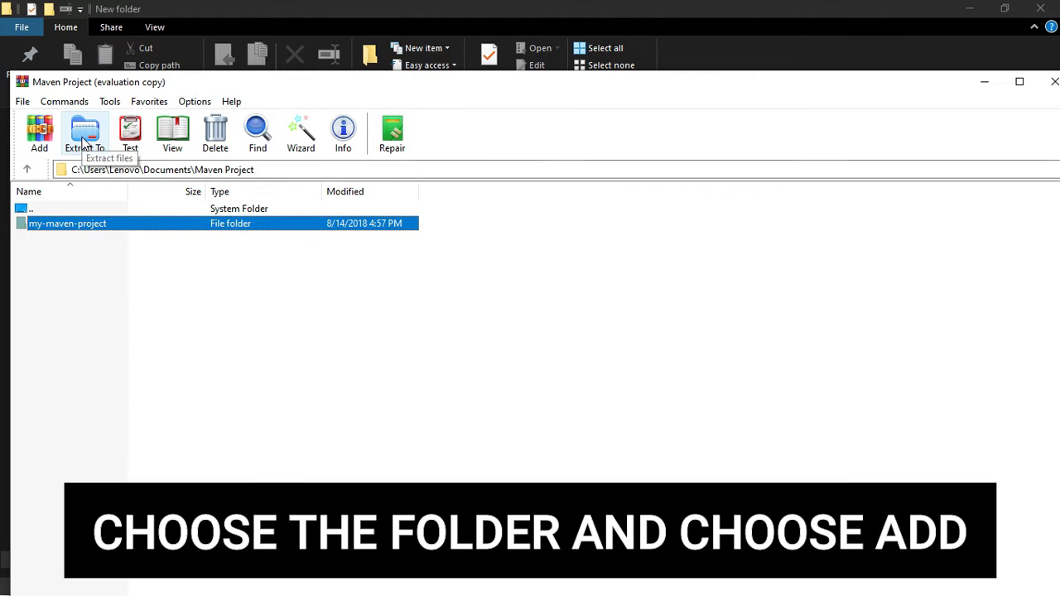
click(39, 133)
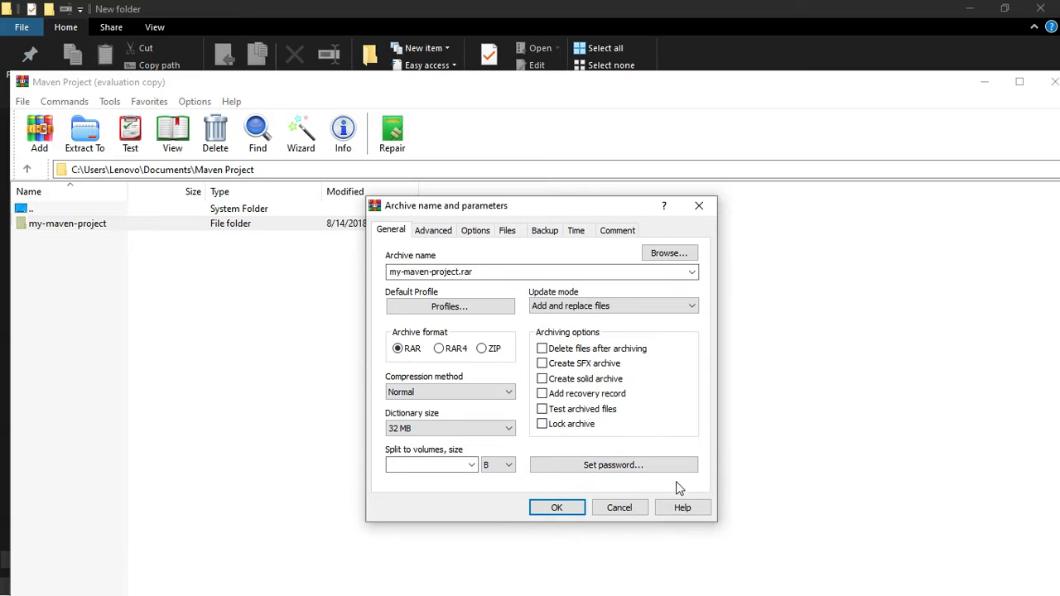
Set the archive password and enable encryption of file names
click(604, 465)
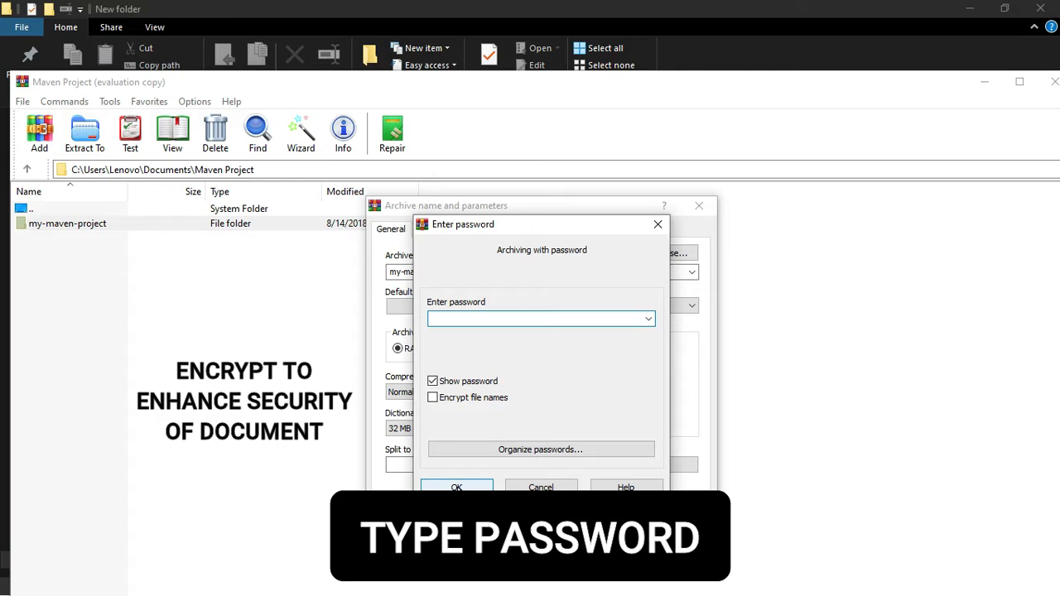
text(1234566789)
click(468, 397)
click(452, 488)
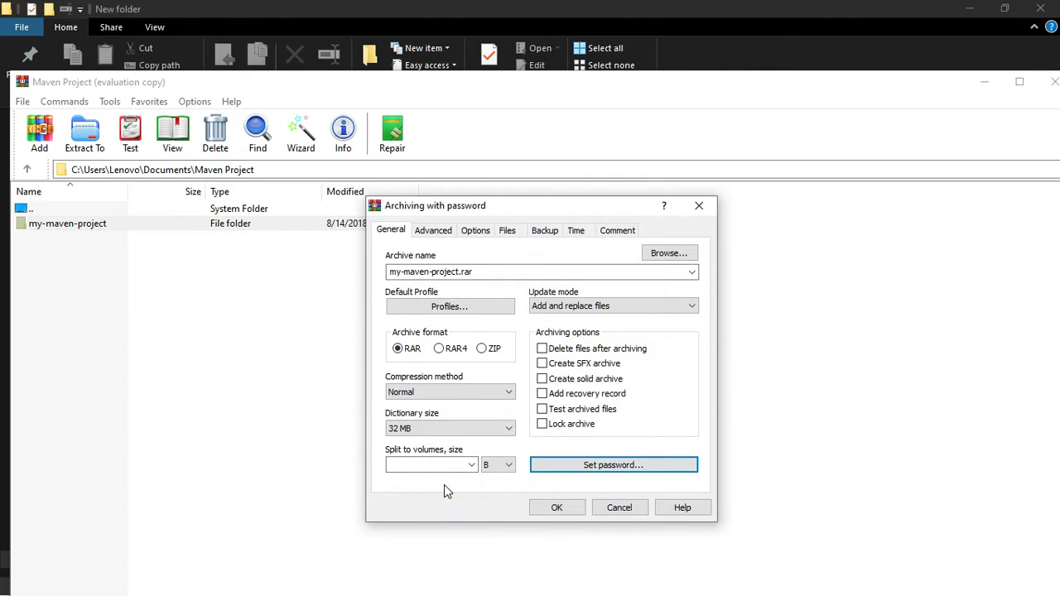
Add a recovery record and create my-maven-project.rar with Fast compression
click(577, 394)
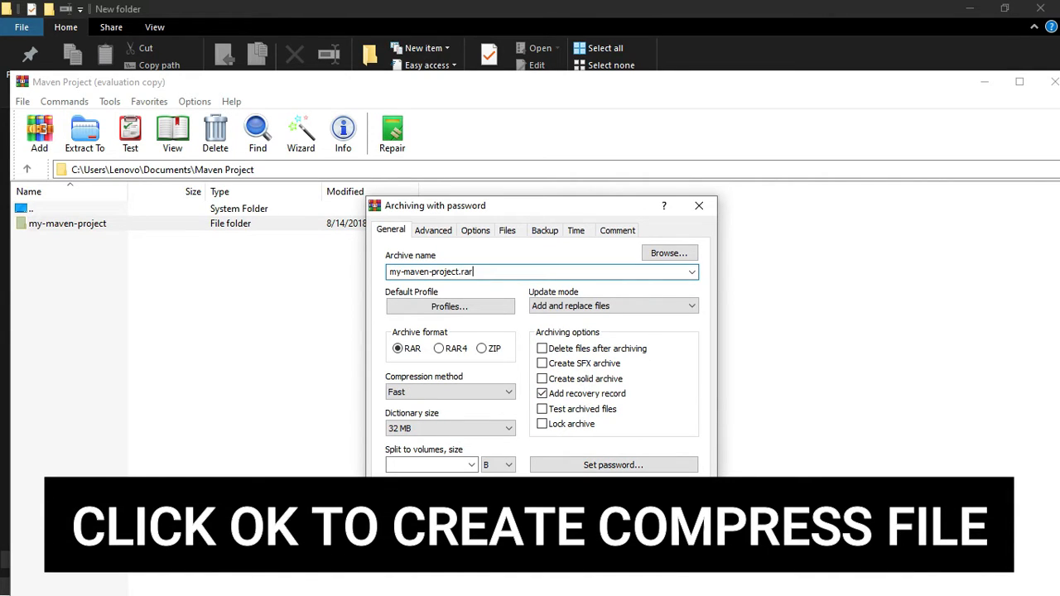
click(553, 505)
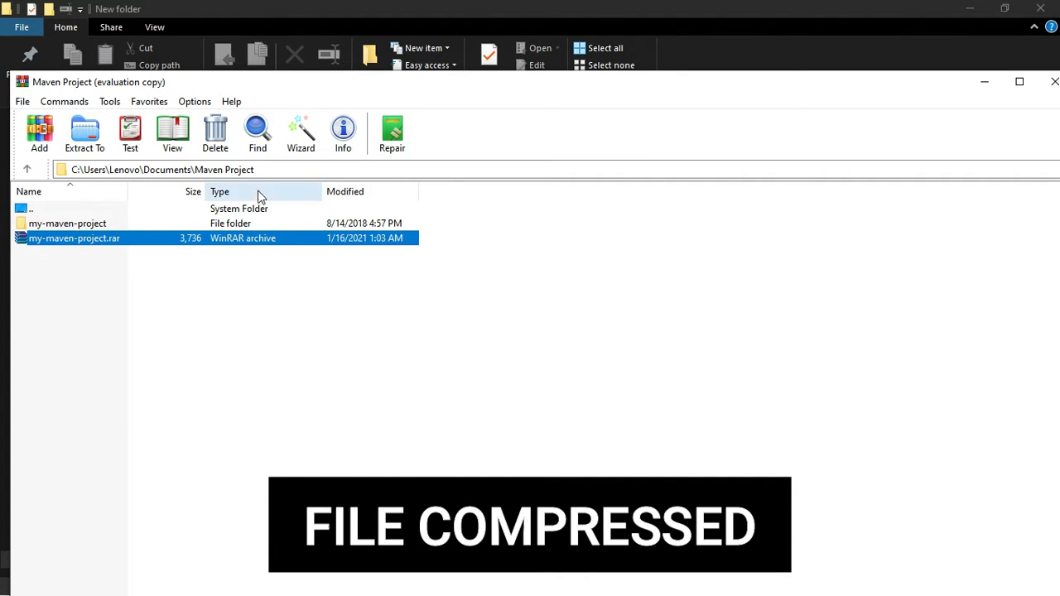
click(270, 169)
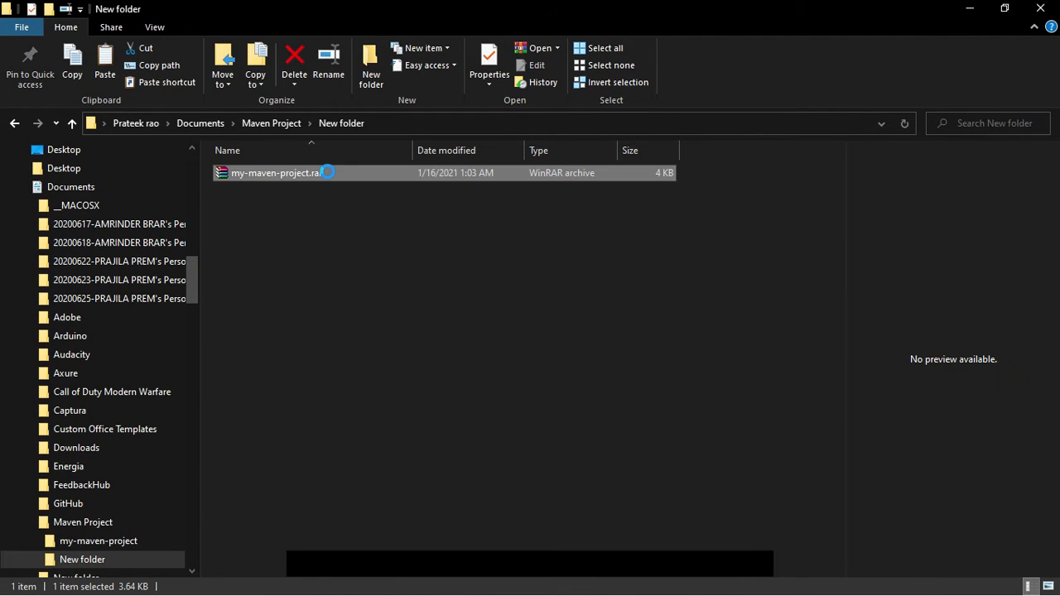
Extract my-maven-project.rar here, entering the archive password when prompted
right_click(328, 174)
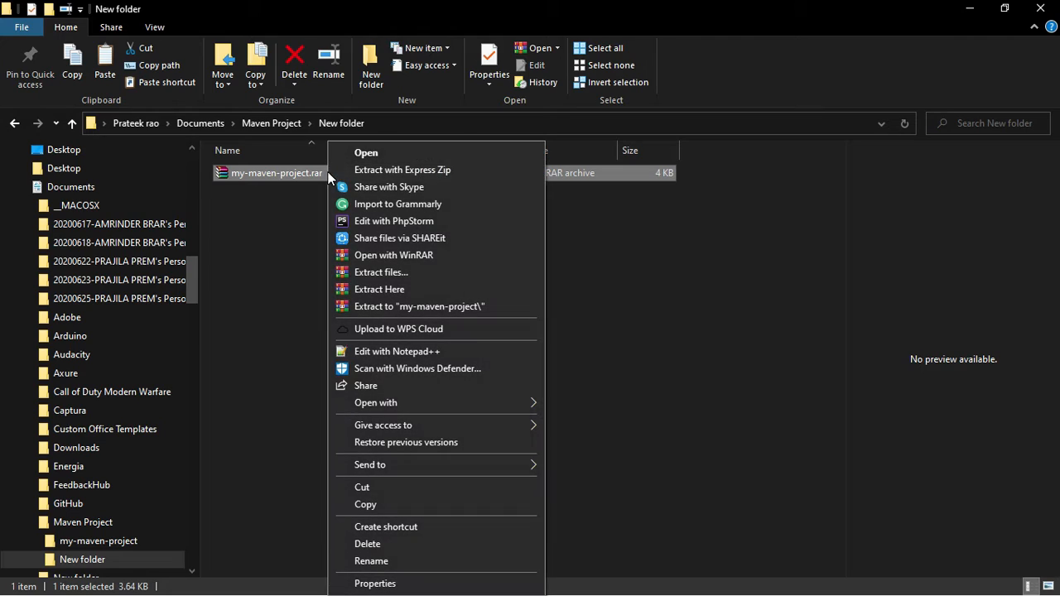
click(373, 286)
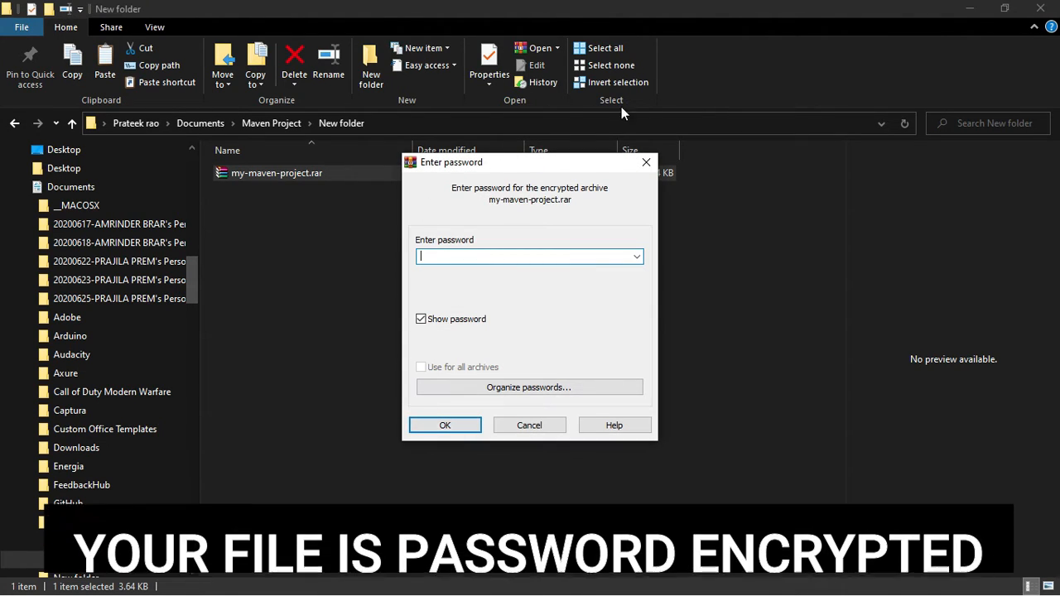
drag(579, 161, 836, 163)
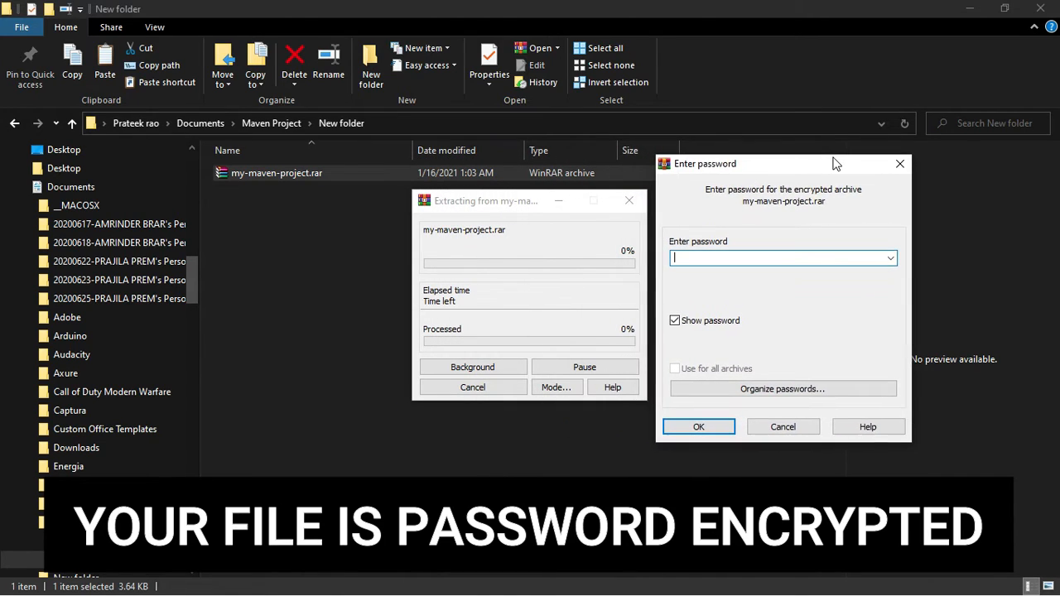
click(761, 257)
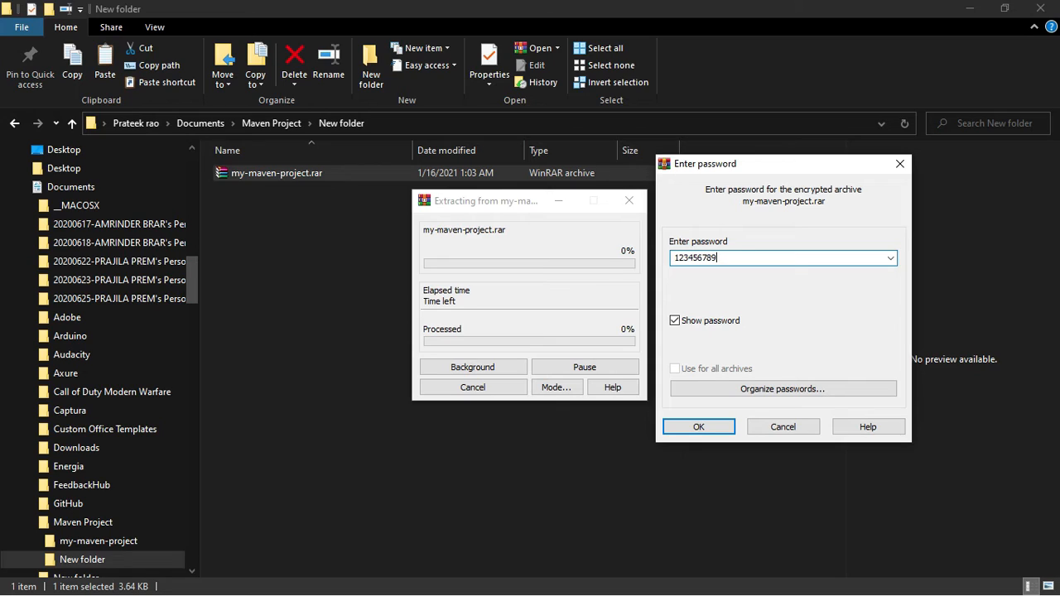
key(Return)
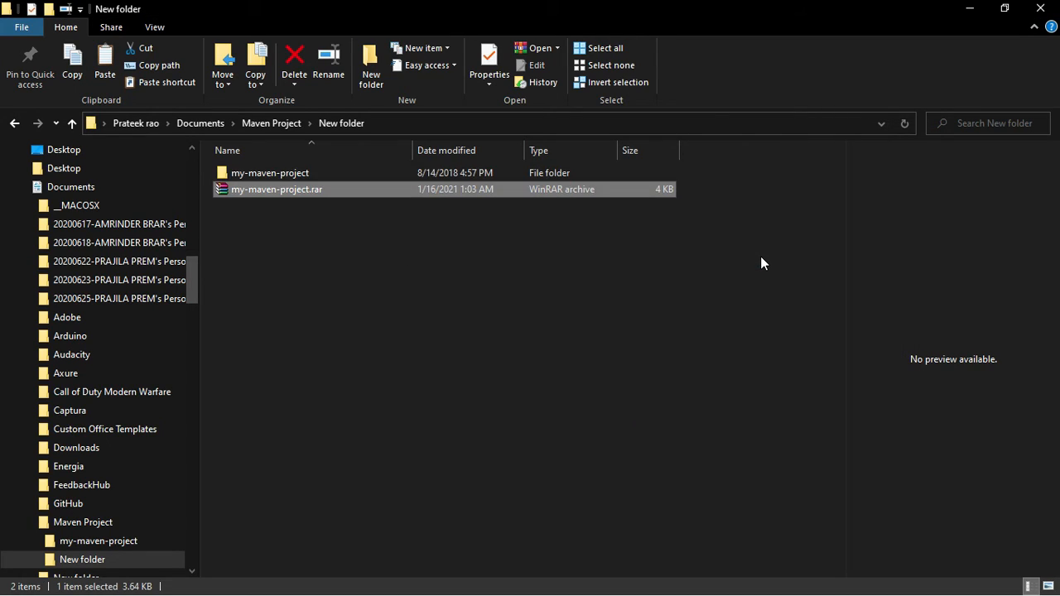
Open my-maven-project and drill through src, main, java to the com folder
click(535, 174)
double_click(534, 173)
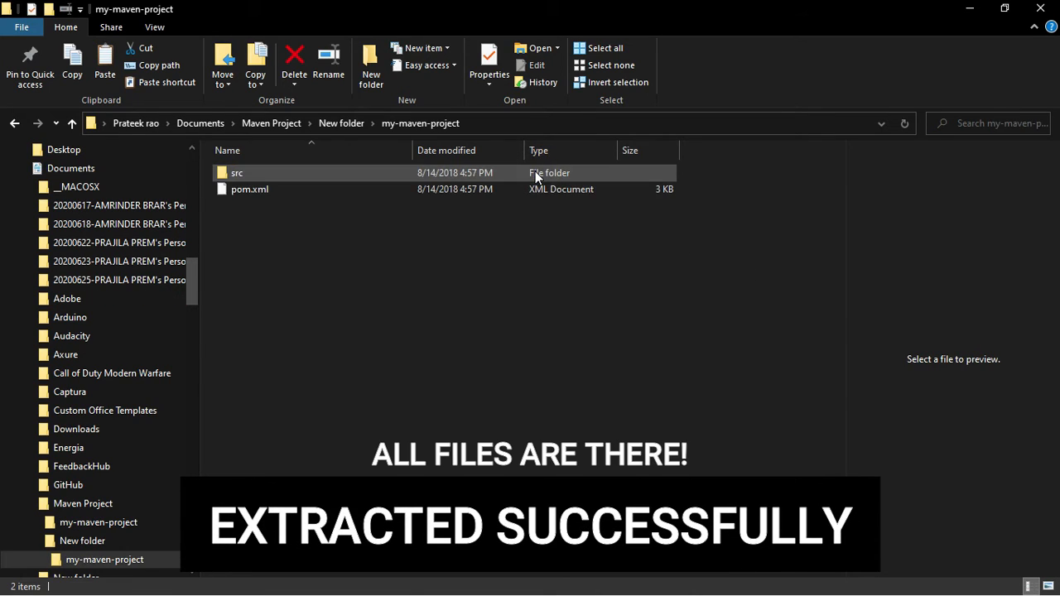
double_click(404, 177)
click(404, 178)
double_click(404, 178)
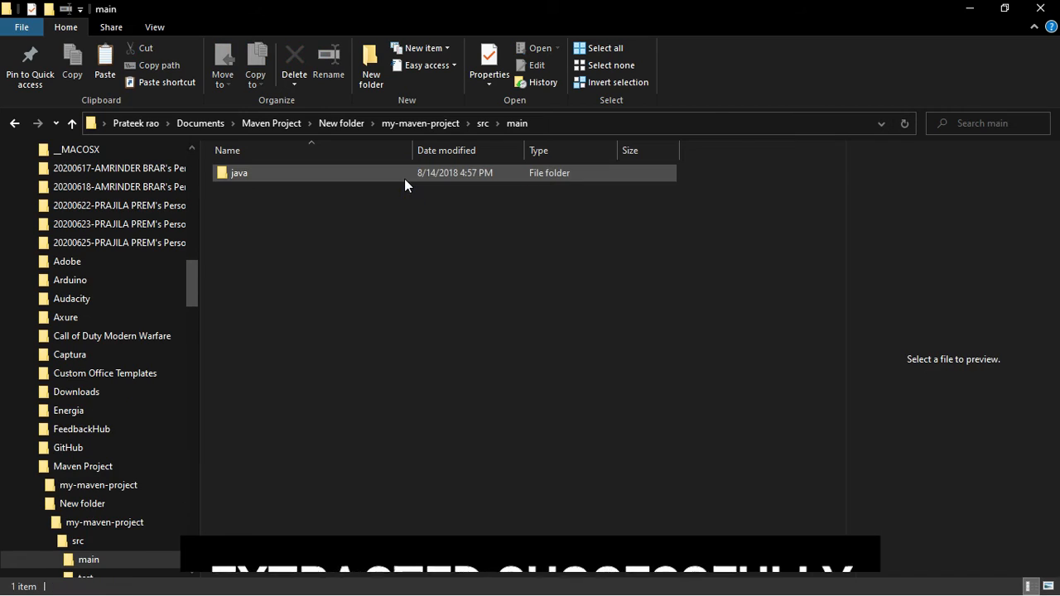
double_click(404, 178)
double_click(404, 176)
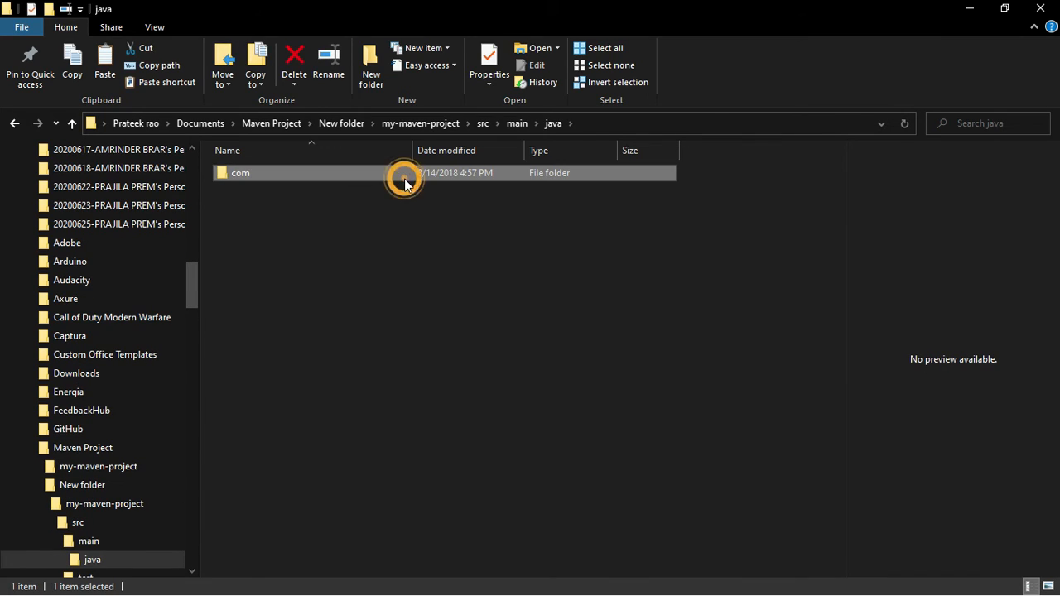